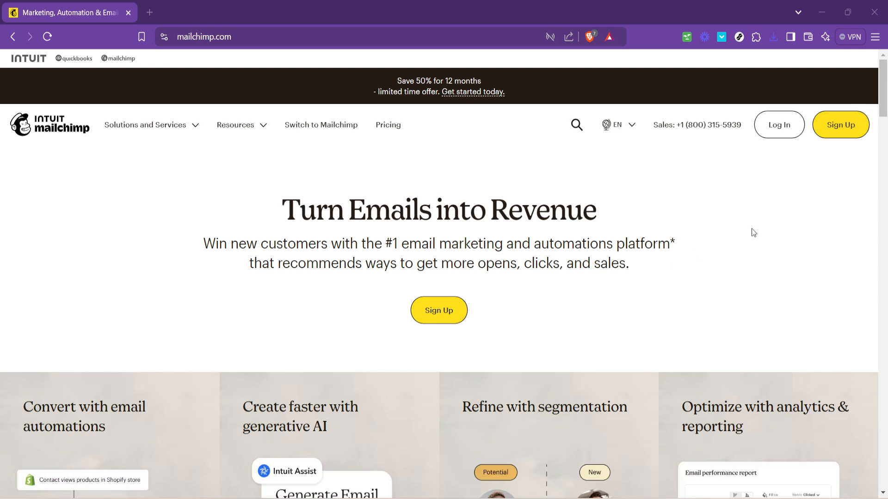
# - Log in to Mailchimp with the account's e-mail address and password
pyautogui.click(776, 133)
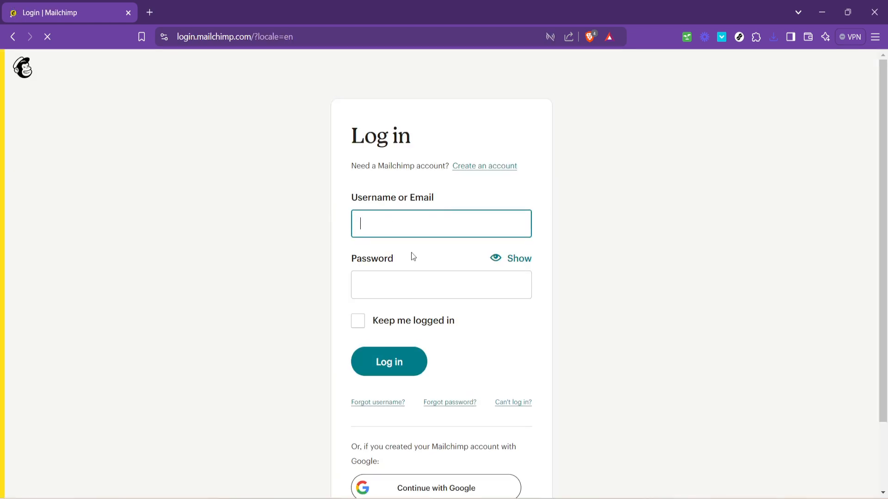
pyautogui.click(443, 229)
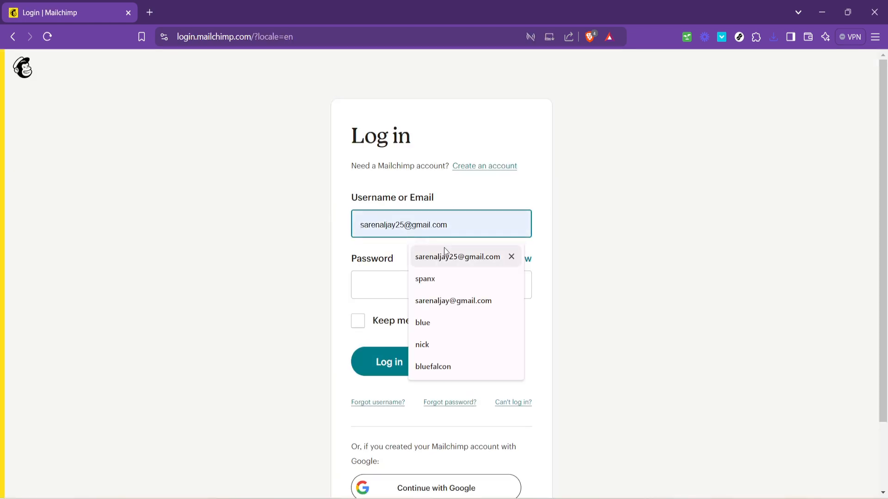
pyautogui.click(444, 250)
pyautogui.click(417, 281)
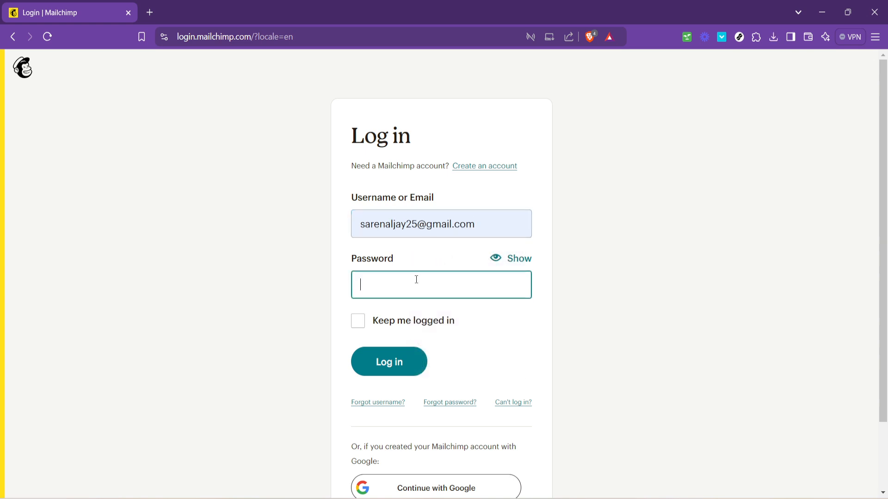
pyautogui.write('•')
pyautogui.press('BackSpace')
pyautogui.write('•')
pyautogui.press('Return')
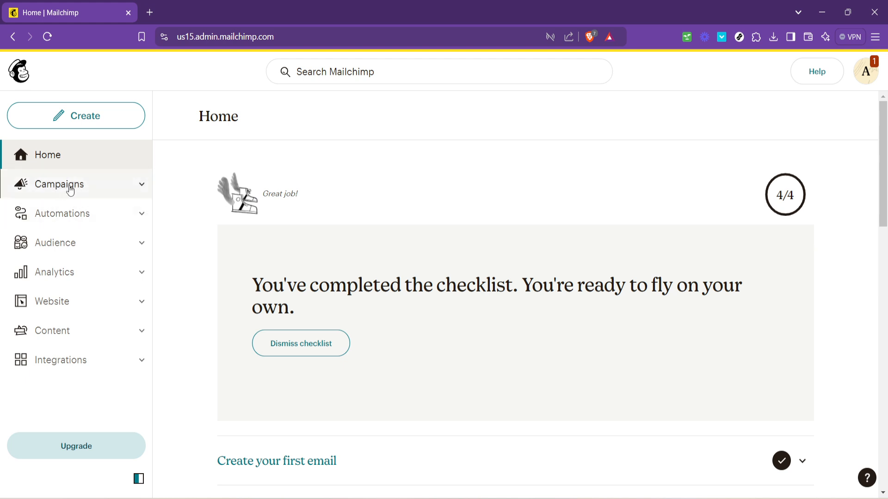
# - Open the draft campaign "test is this one" from all campaigns and start editing its email design
pyautogui.click(132, 193)
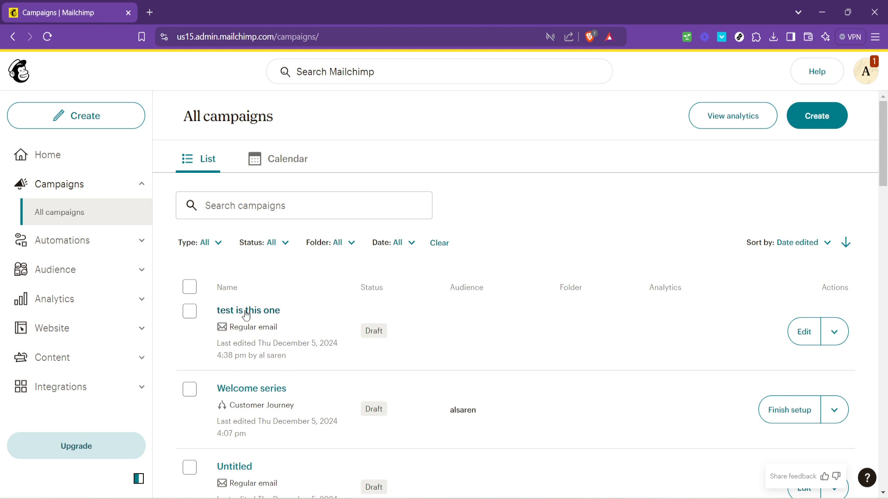
pyautogui.click(274, 314)
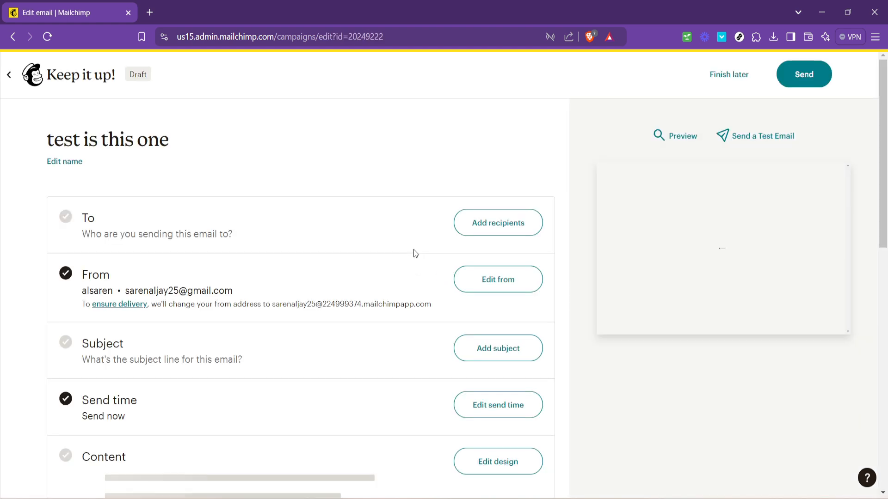
pyautogui.scroll(-3, 340, 284)
pyautogui.scroll(-1, 343, 291)
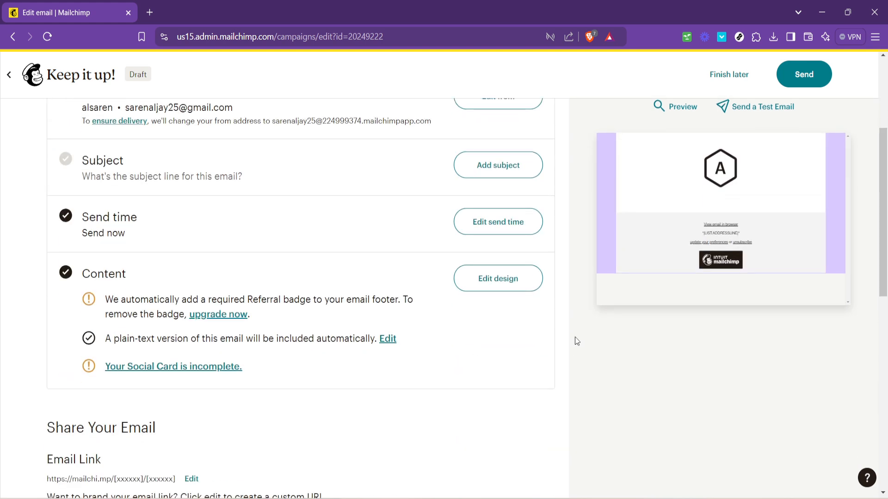
pyautogui.click(493, 285)
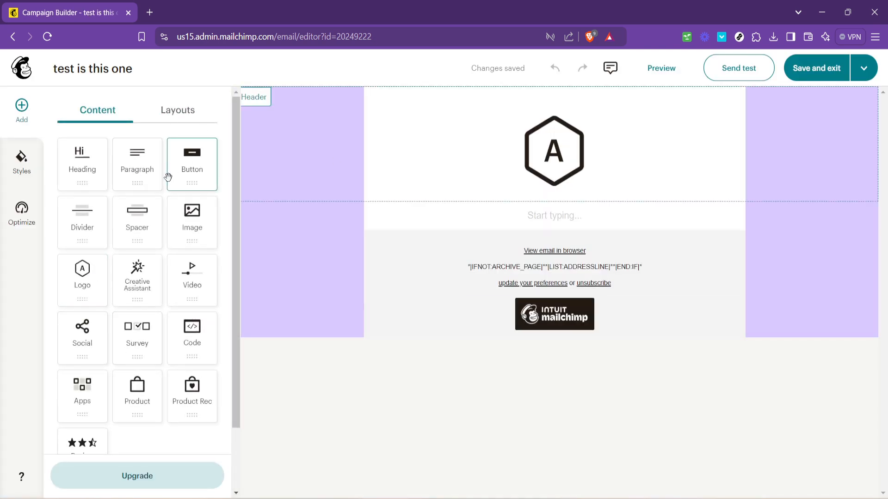
# - Add a Paragraph block directly below the logo, and insert a Button block between the logo and that paragraph
pyautogui.moveTo(143, 173); pyautogui.dragTo(419, 176)
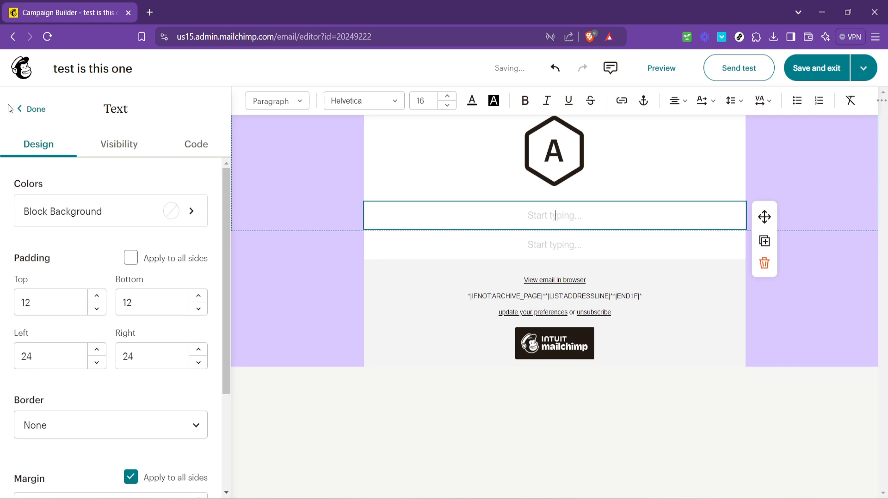
pyautogui.click(28, 109)
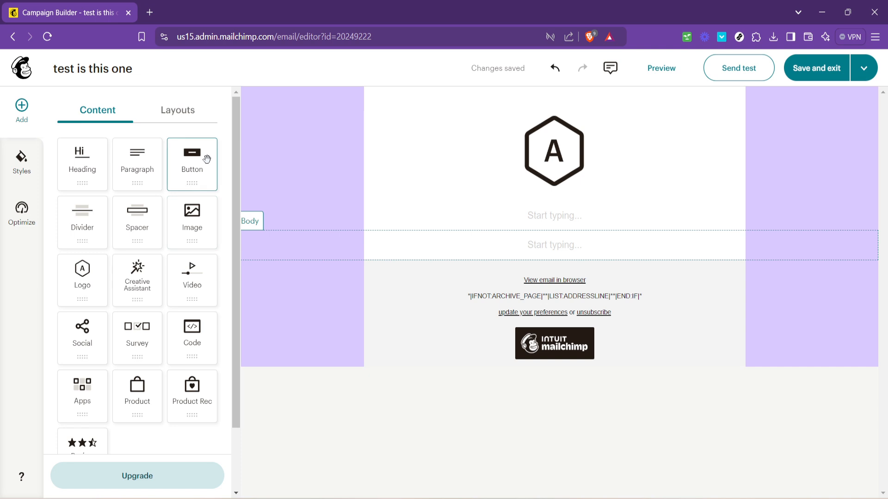
pyautogui.moveTo(196, 165); pyautogui.dragTo(434, 181)
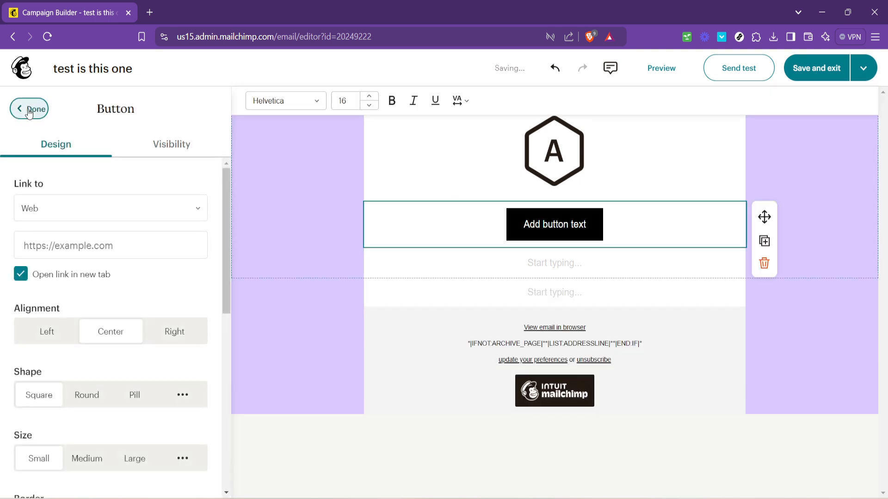
pyautogui.click(31, 109)
# - Insert a blank layout with two equal columns between the button and the first empty paragraph
pyautogui.click(202, 116)
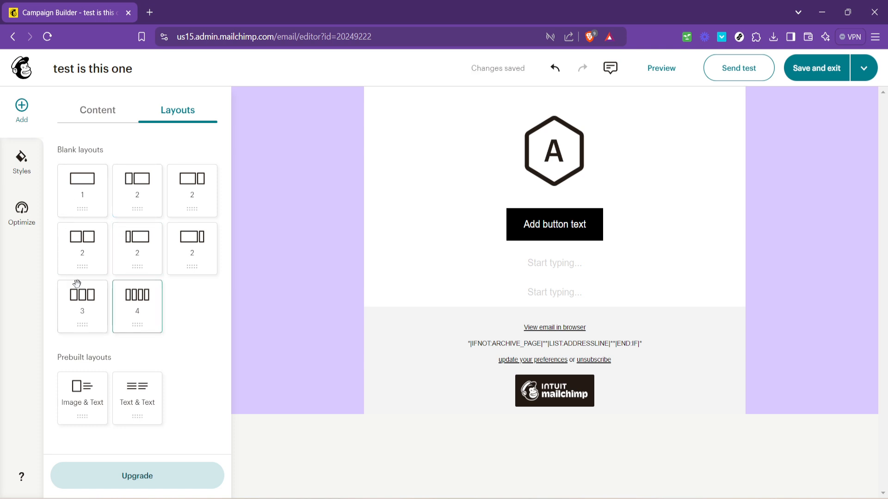
pyautogui.moveTo(80, 248); pyautogui.dragTo(453, 264)
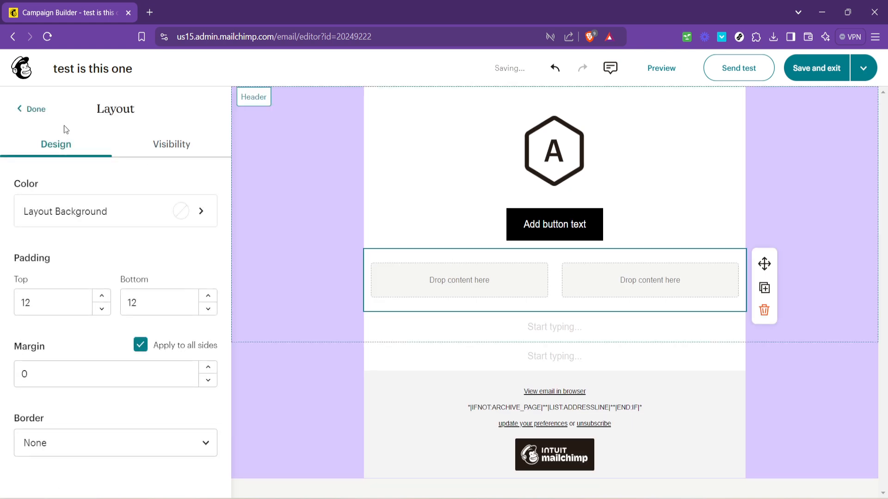
pyautogui.click(32, 109)
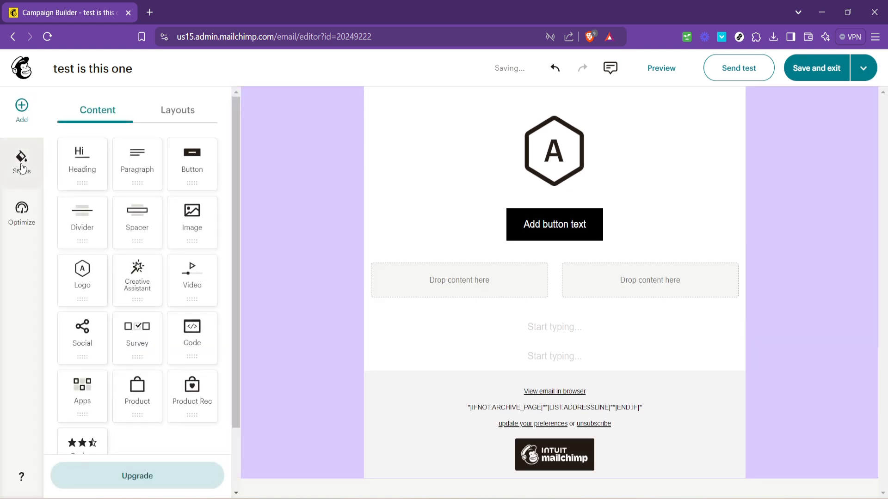
# - Examine the desktop Email style options, including the palette for the background color
pyautogui.click(22, 167)
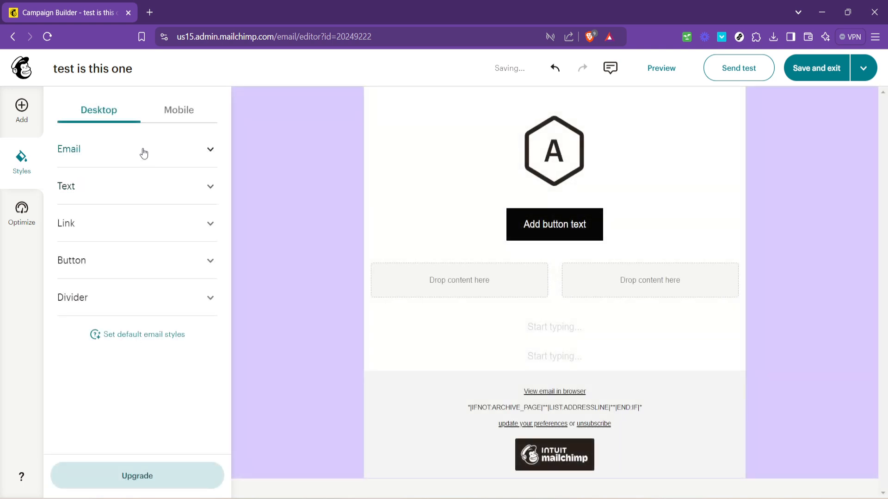
pyautogui.click(143, 153)
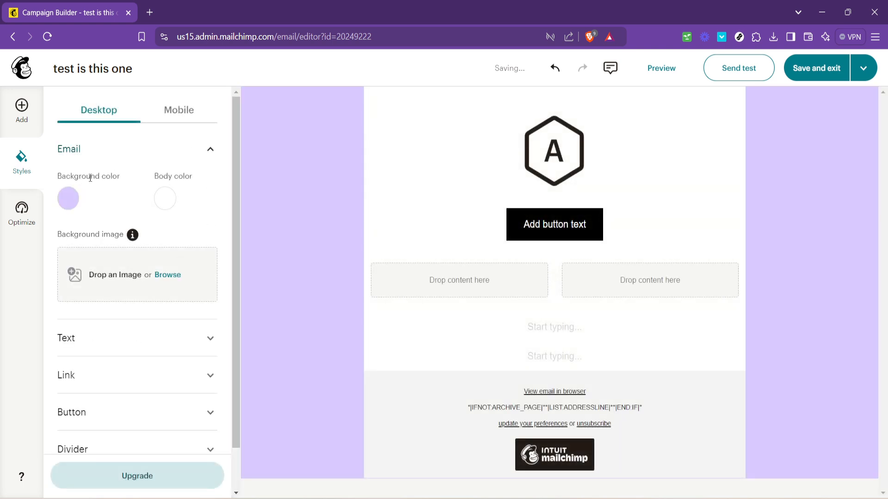
pyautogui.scroll(-1, 142, 211)
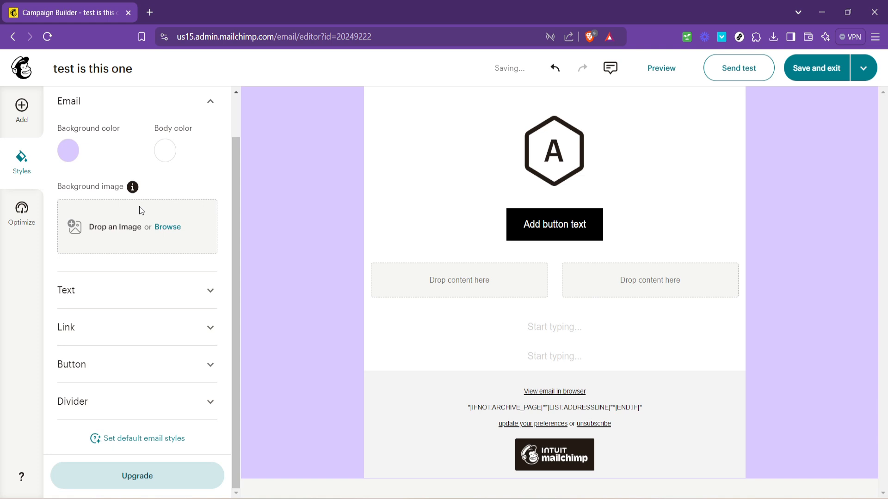
pyautogui.scroll(1, 140, 206)
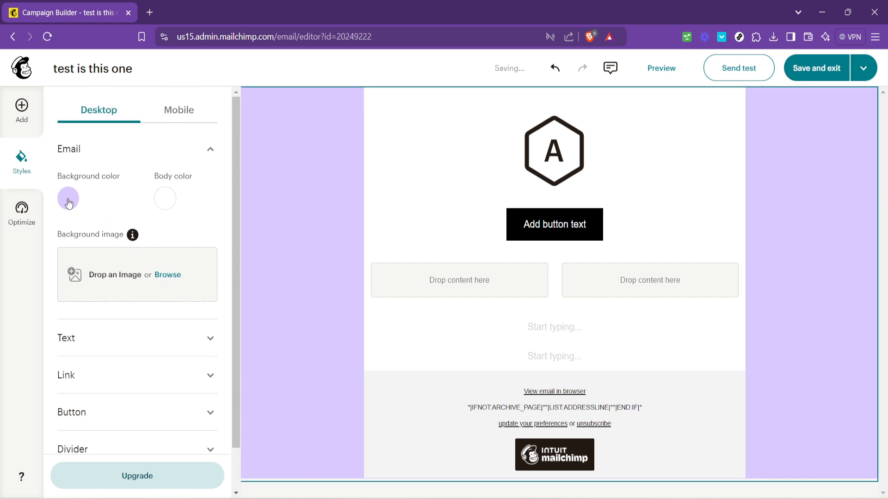
pyautogui.click(69, 200)
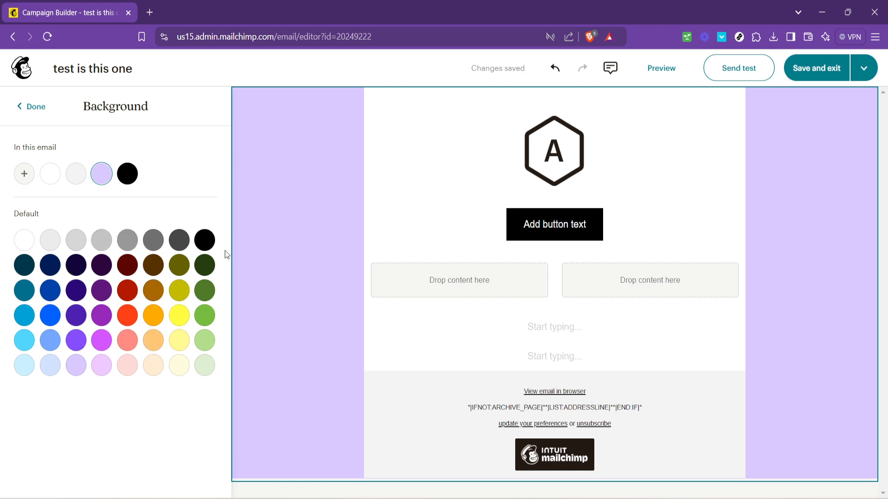
pyautogui.click(33, 111)
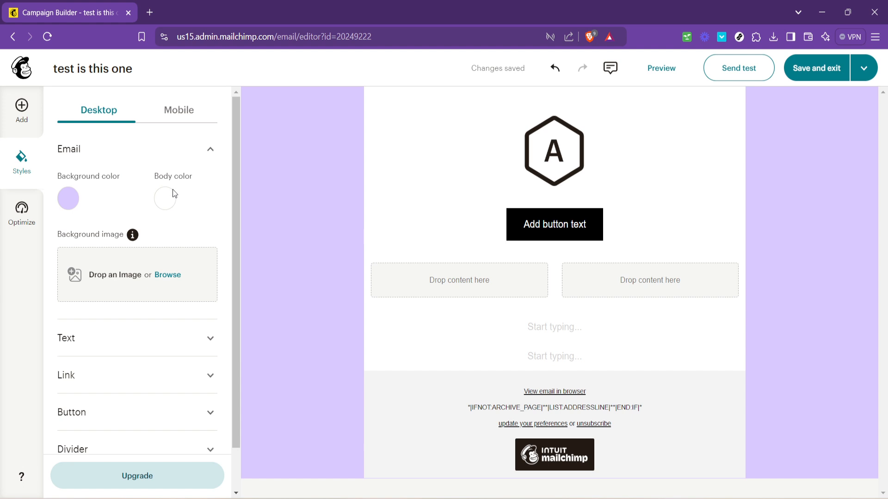
# - Examine the Text style options for paragraphs, including the available fonts, alignment, spacing and text direction
pyautogui.scroll(-1, 106, 277)
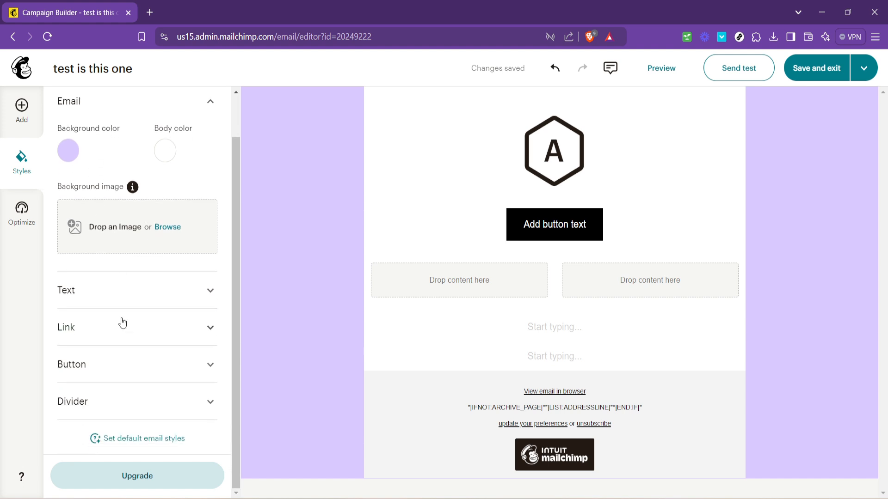
pyautogui.click(131, 294)
pyautogui.scroll(-3, 146, 265)
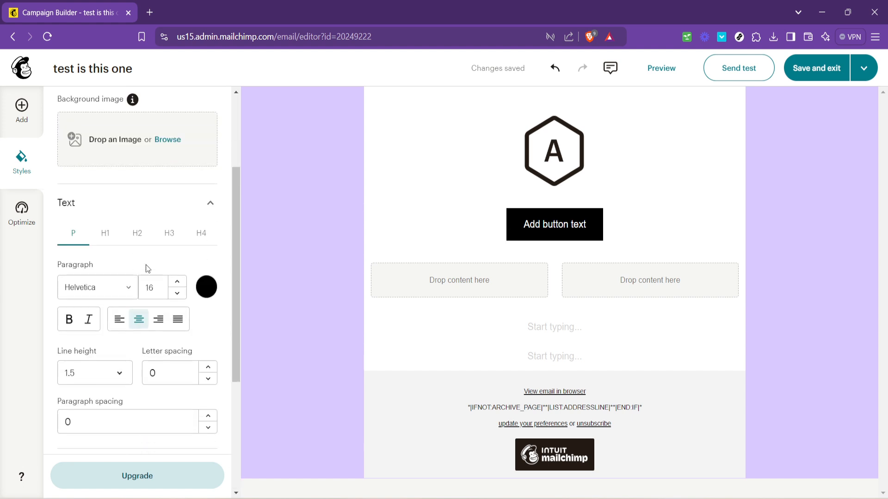
pyautogui.click(143, 284)
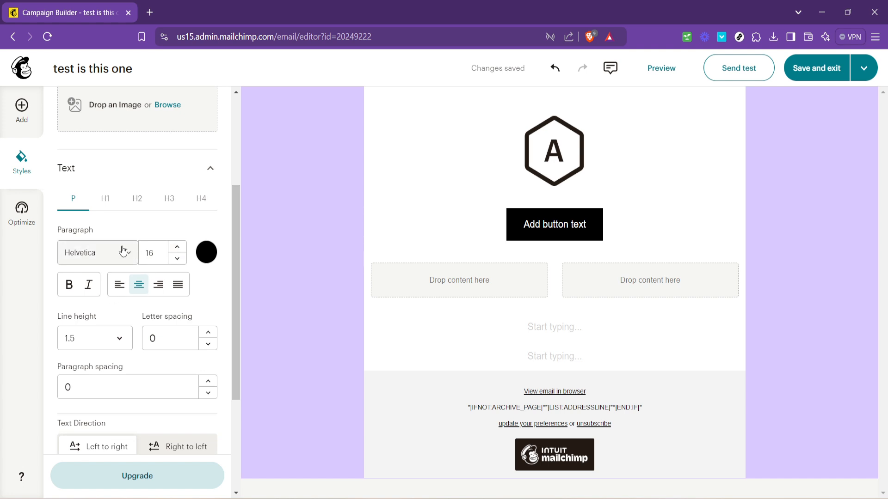
pyautogui.click(122, 251)
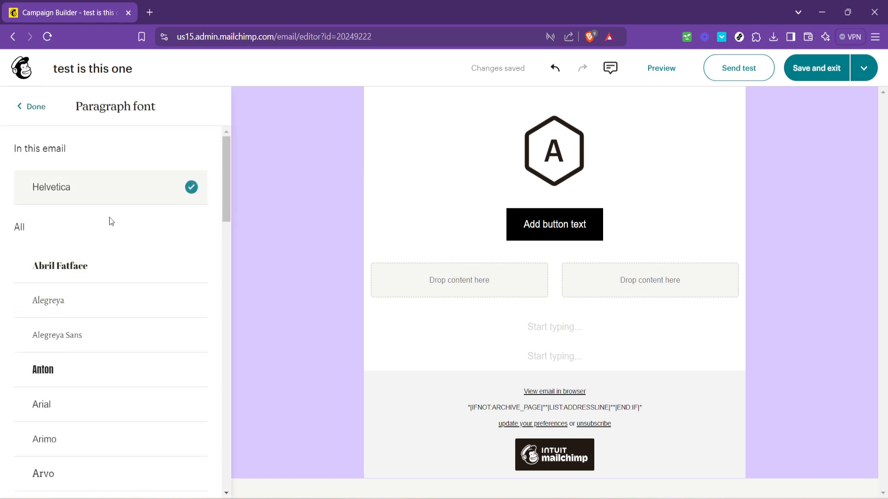
pyautogui.scroll(-5, 87, 354)
pyautogui.scroll(5, 87, 355)
pyautogui.click(30, 114)
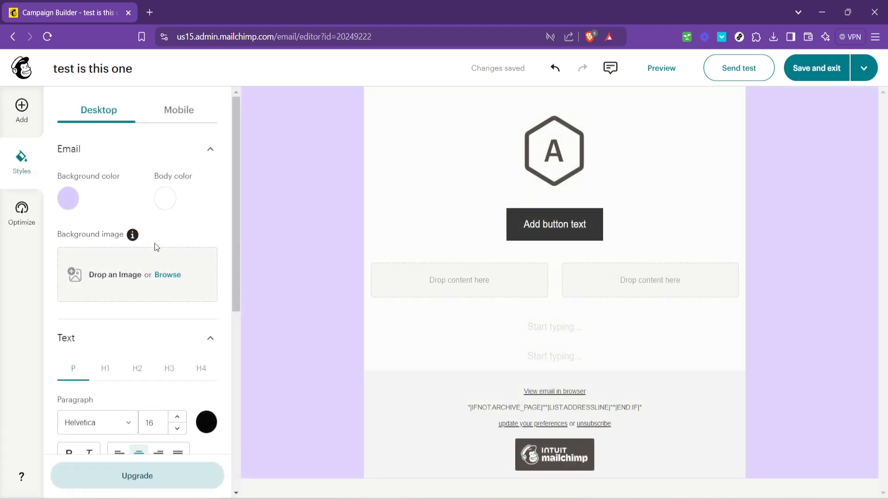
pyautogui.scroll(-5, 157, 247)
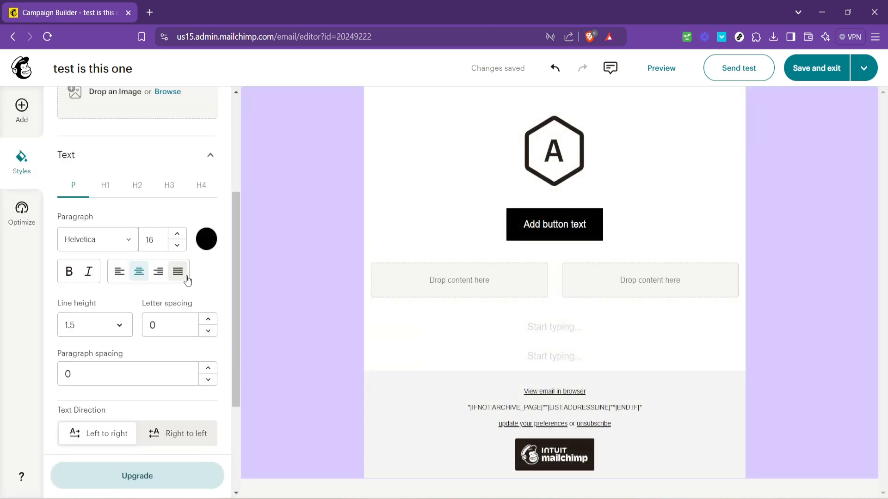
pyautogui.scroll(-2, 138, 333)
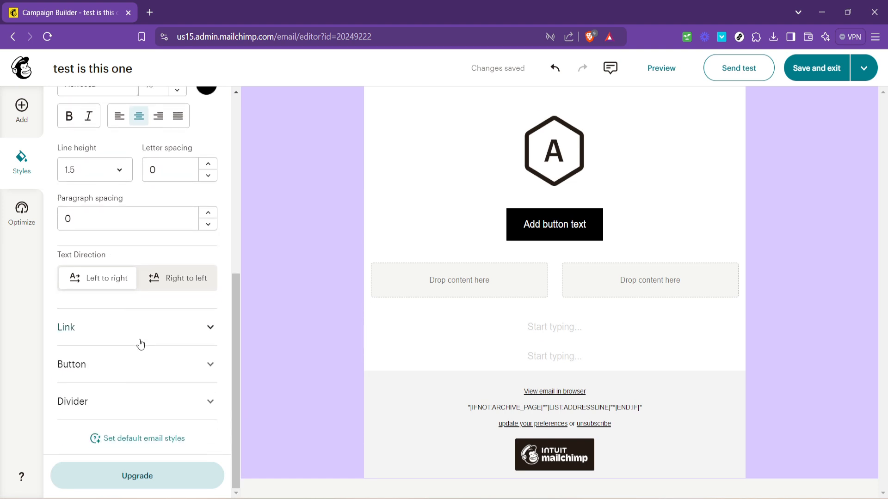
# - Examine the Link style options, including the link color palette
pyautogui.click(138, 332)
pyautogui.scroll(-2, 154, 298)
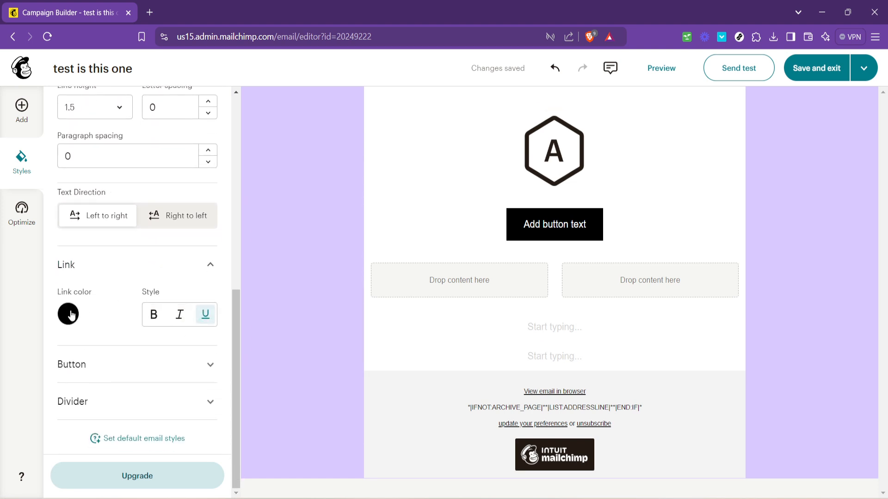
pyautogui.click(70, 315)
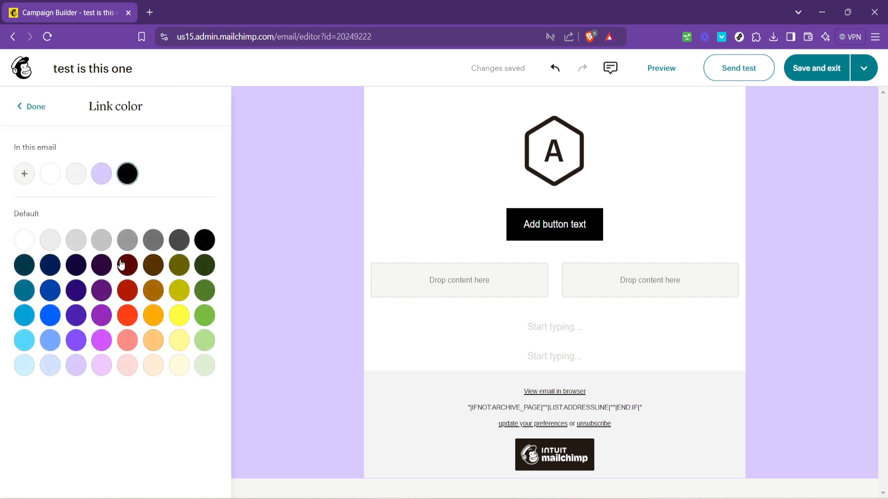
pyautogui.click(42, 115)
pyautogui.scroll(-10, 146, 285)
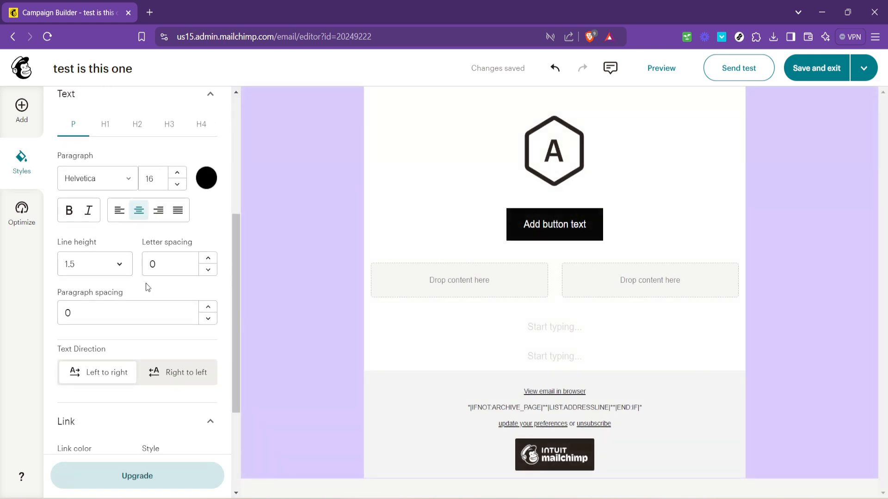
pyautogui.scroll(-2, 146, 285)
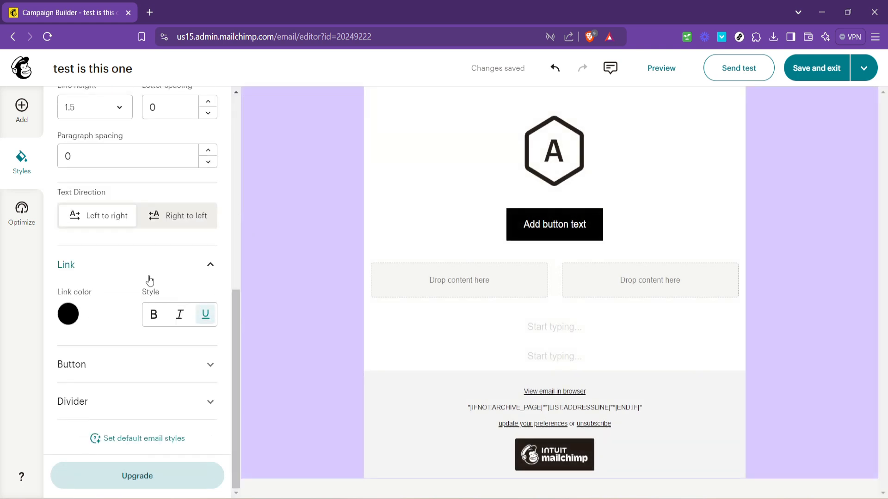
# - Review the Button style options for shape, size, color, border and font, and dismiss the Hubstaff notification
pyautogui.click(108, 364)
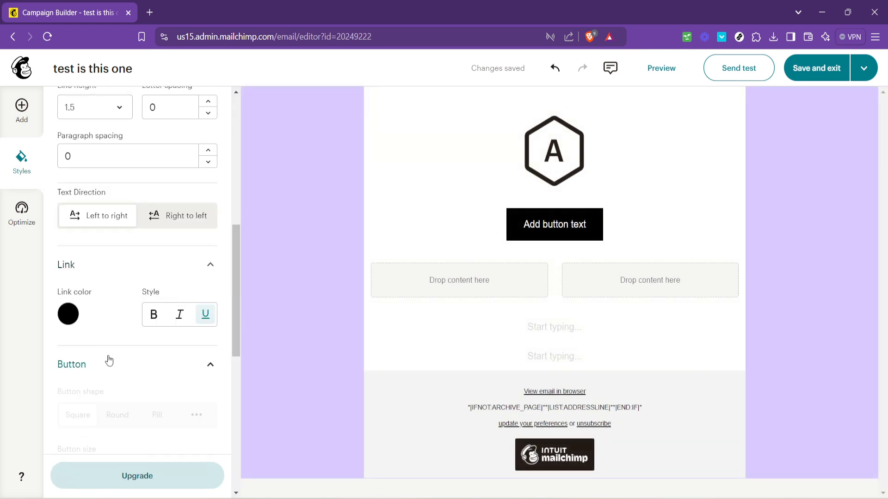
pyautogui.scroll(-4, 133, 300)
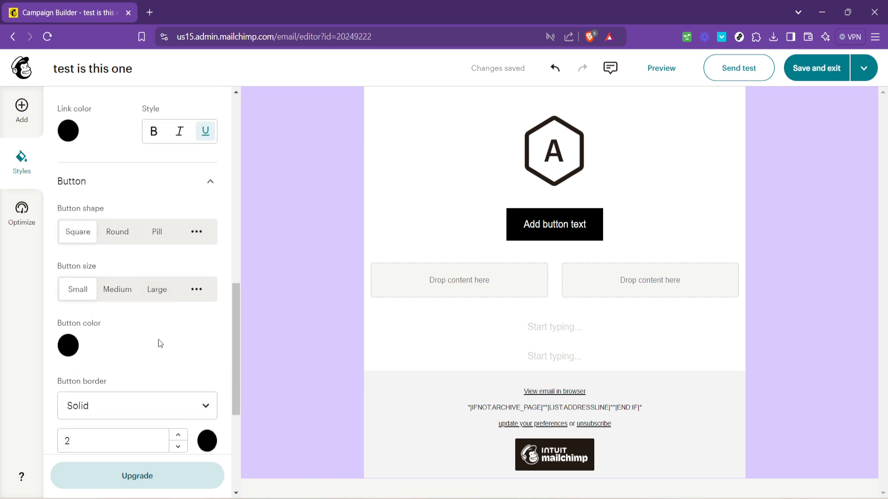
pyautogui.scroll(-4, 89, 297)
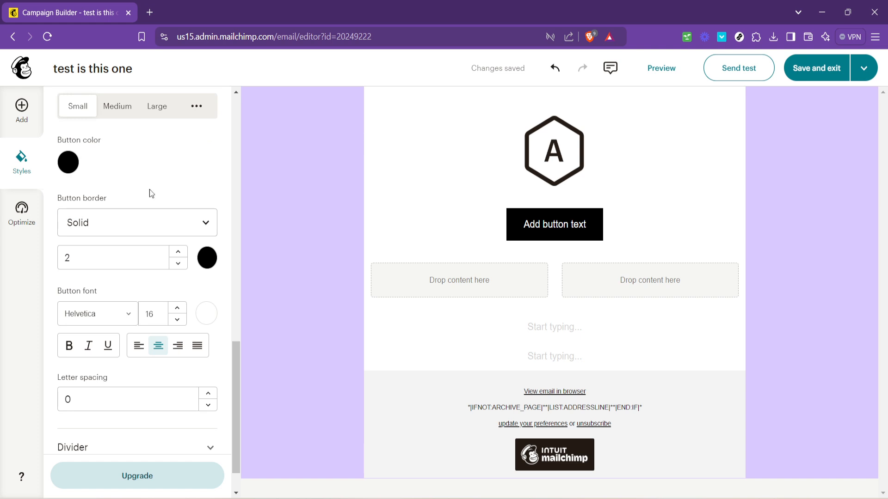
pyautogui.scroll(-1, 156, 231)
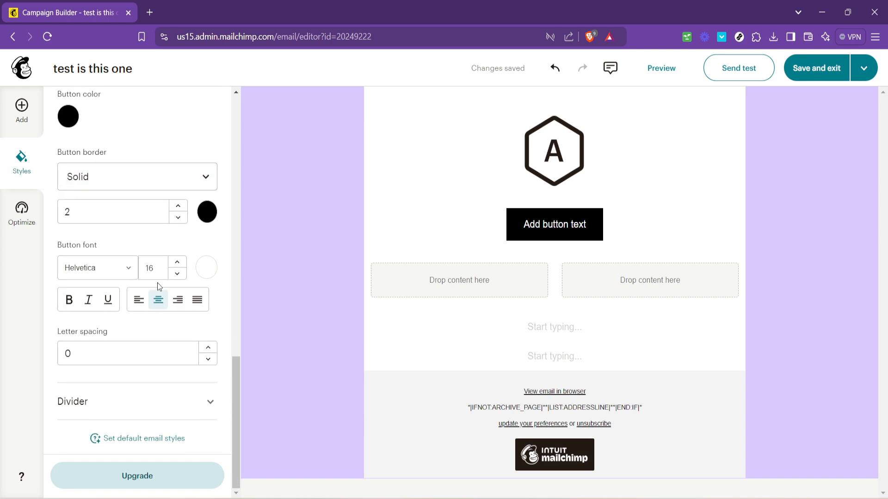
pyautogui.scroll(1, 160, 273)
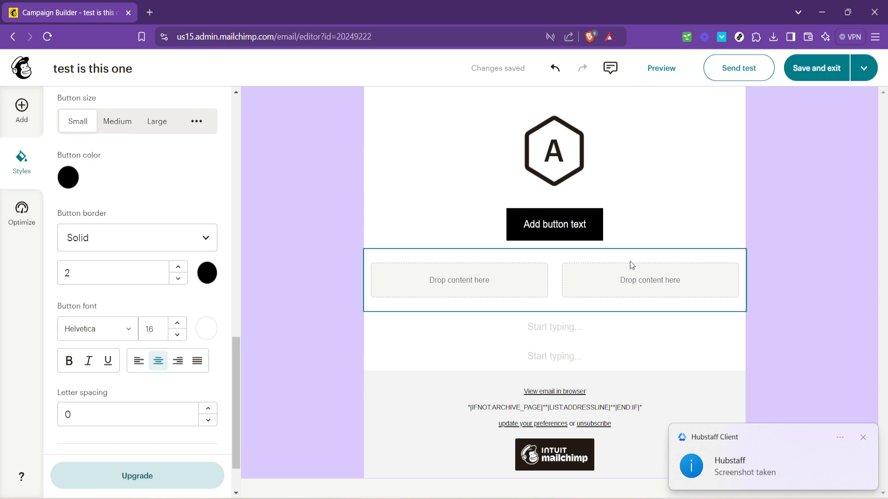
pyautogui.click(863, 438)
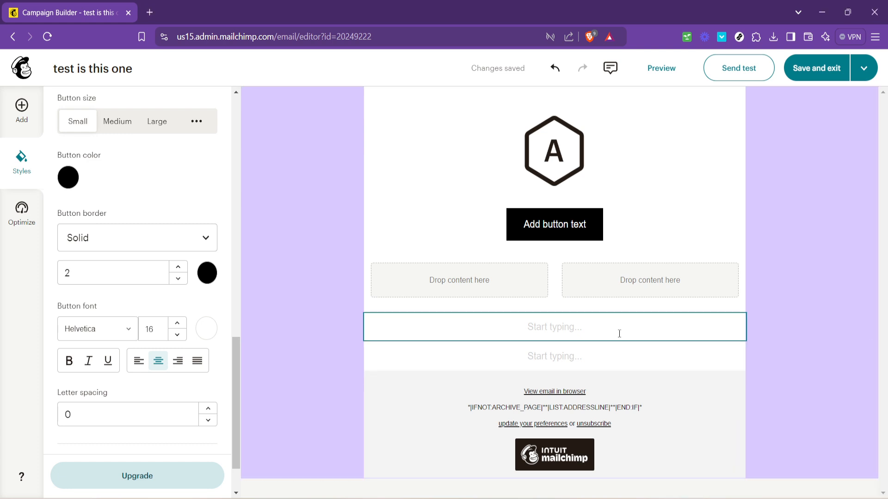